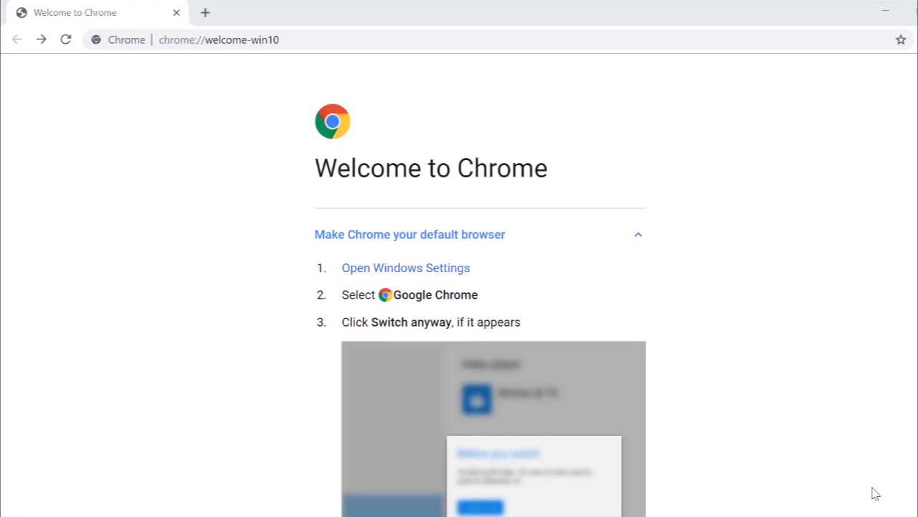
Search the web for "office 365 login", open the Office 365 Login result at office.com, and start signing in
click(294, 38)
text(office 365 login)
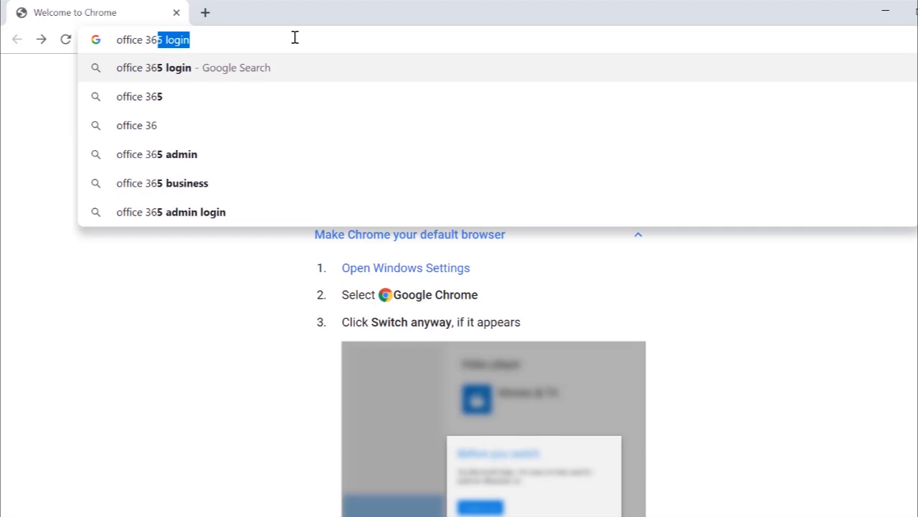
key(Return)
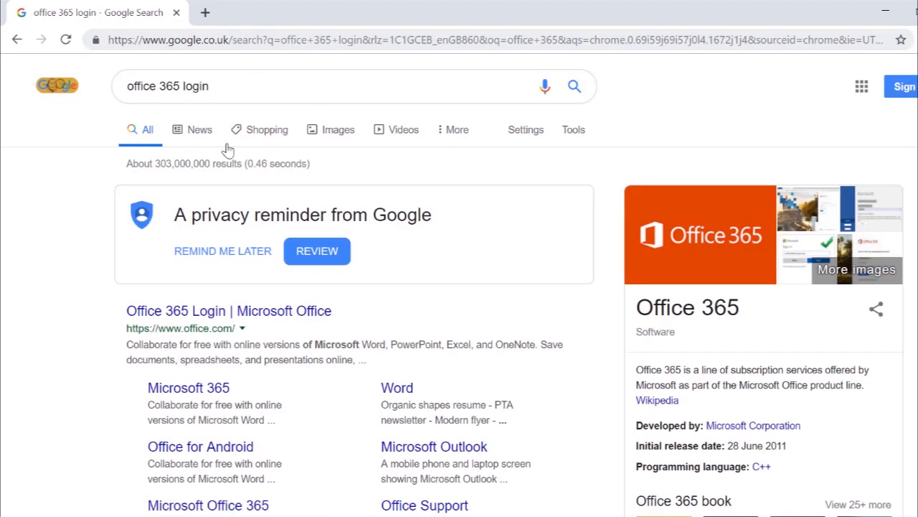
click(261, 313)
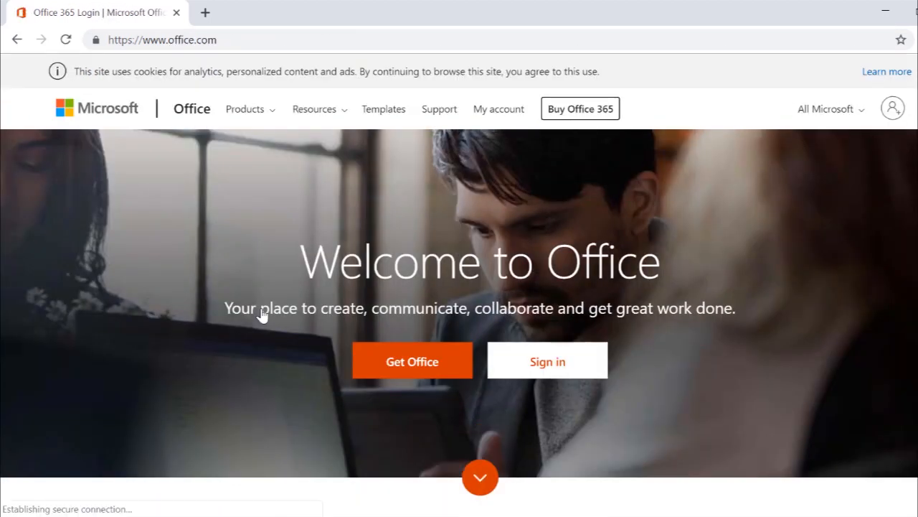
click(554, 374)
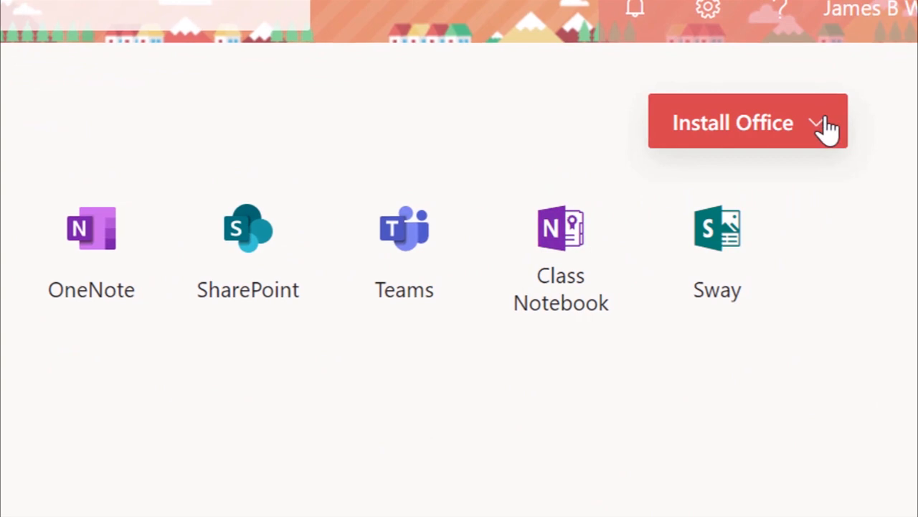
Look at the available Install Office options on the Office 365 home page, then close the list
click(825, 126)
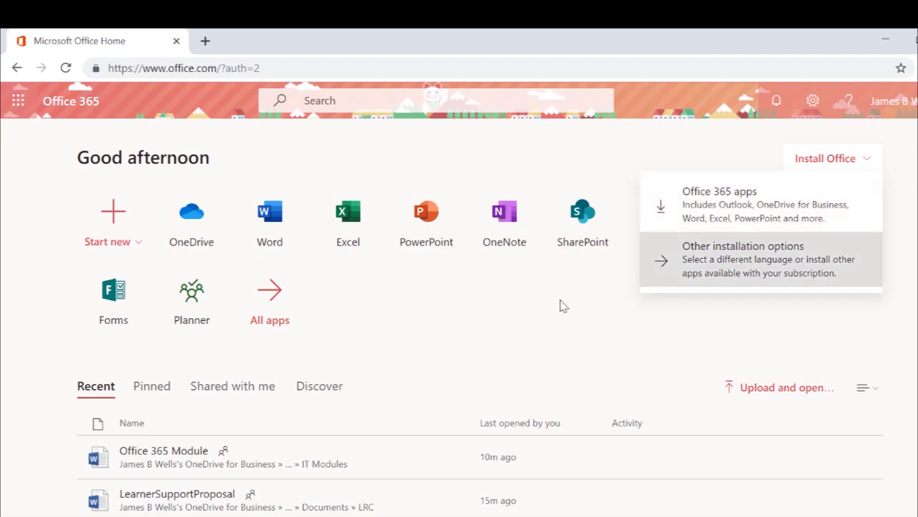
click(561, 306)
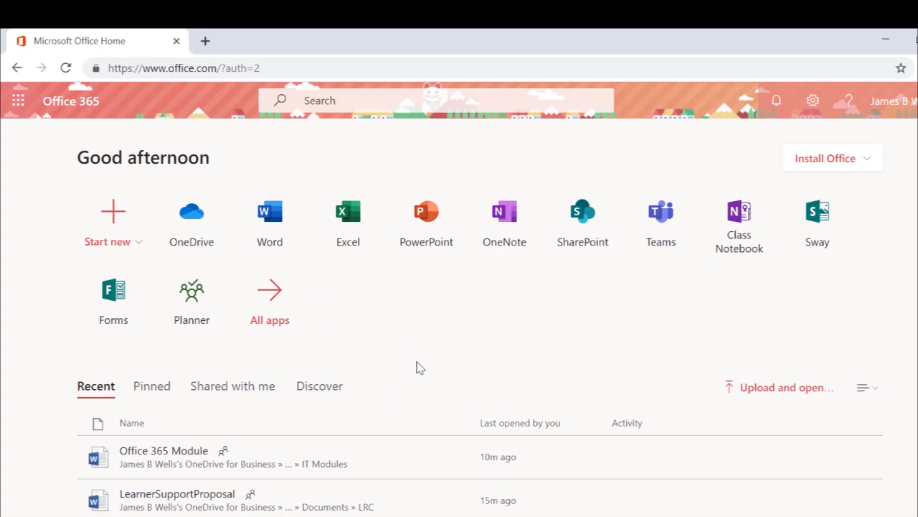
Create a blank Word document online and enter "Fhfghfghf" and "ghgkkgkg" on two separate lines
click(271, 223)
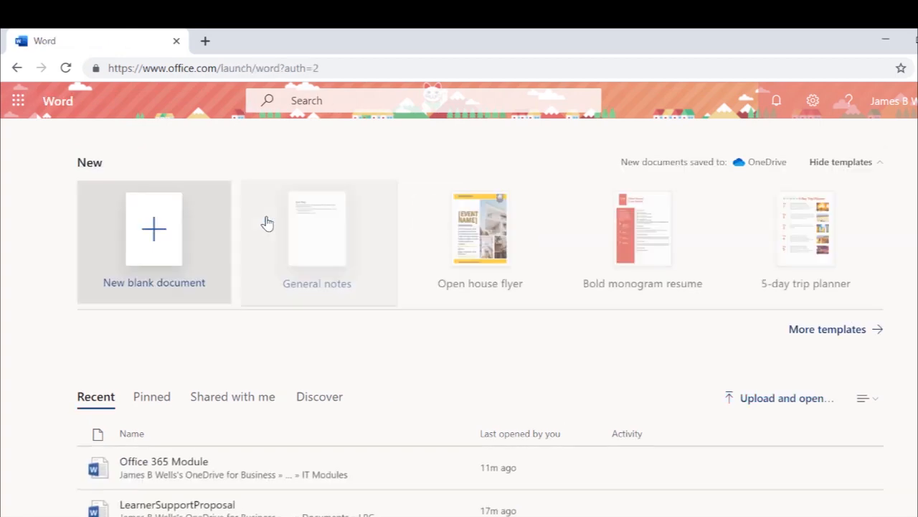
click(146, 245)
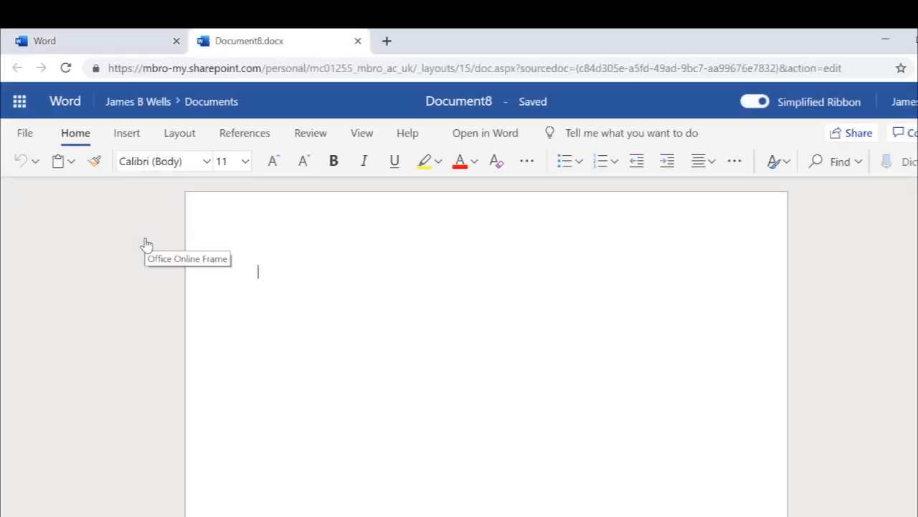
text(Fhfghfghf)
key(Return)
text(ghgkkgkg)
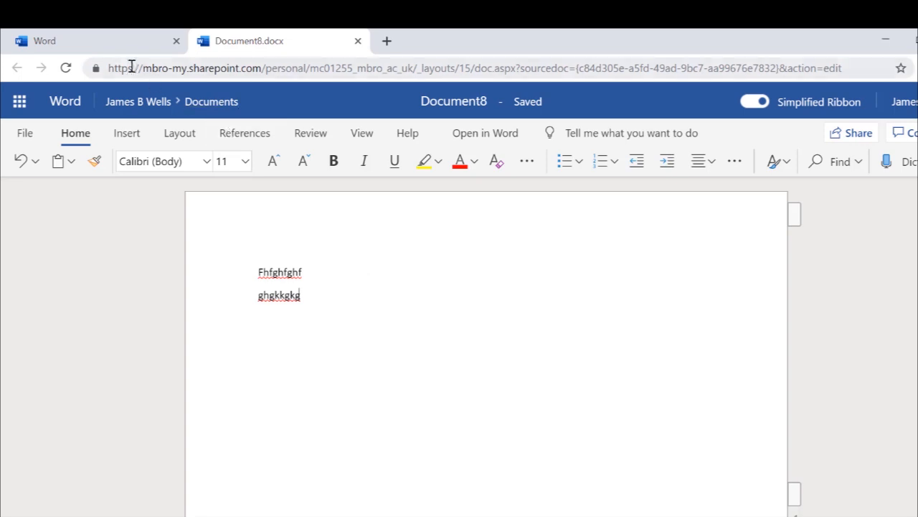
Return to the Office 365 home page and create a blank workbook in Excel online
click(116, 47)
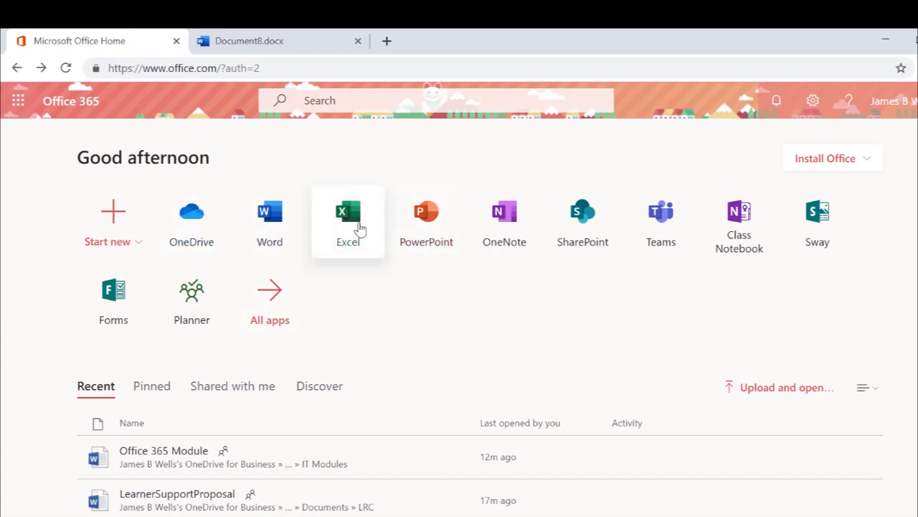
click(356, 228)
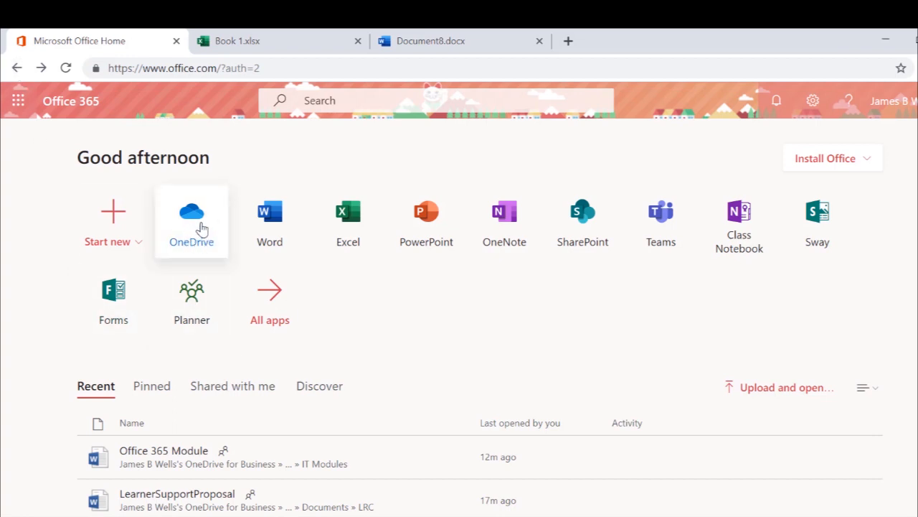
Open OneDrive from the Office 365 home page and create a folder named "C360 Task" in Files
click(202, 229)
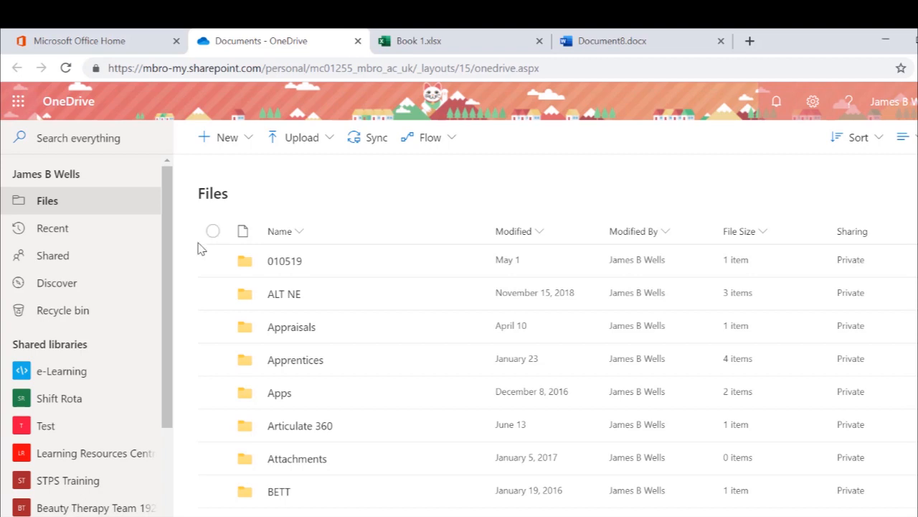
click(250, 143)
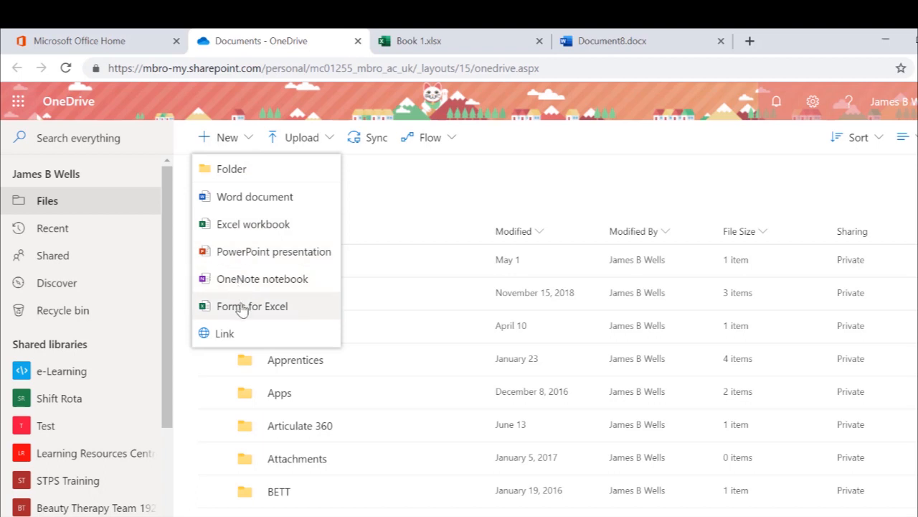
click(246, 173)
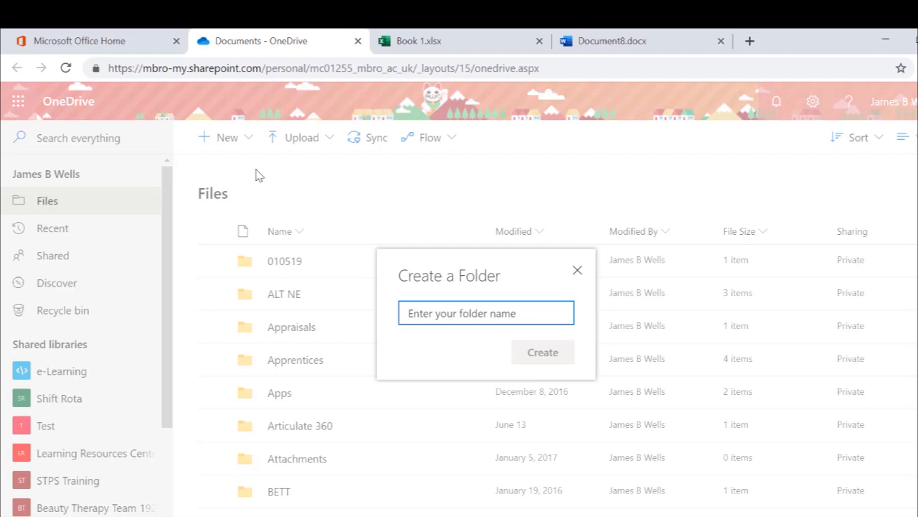
text(C360 Test)
click(538, 353)
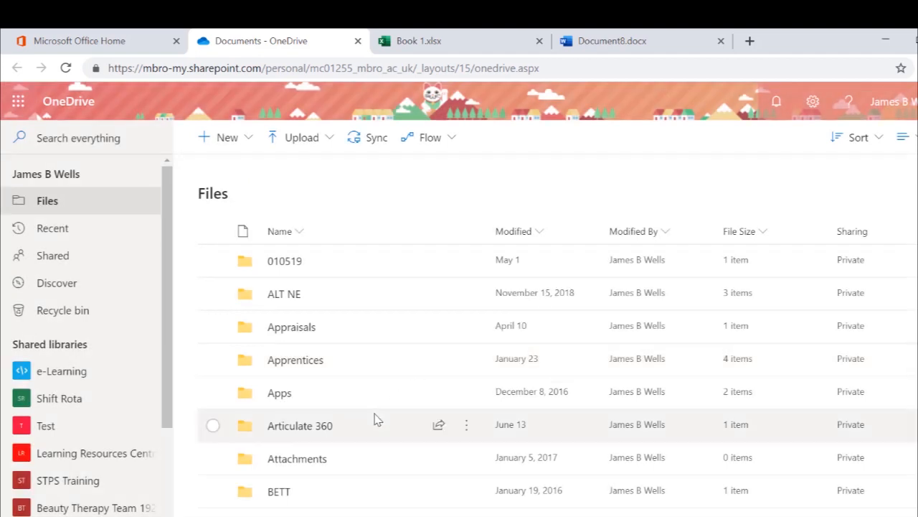
Open the C360 Task folder in OneDrive and create a new Word document inside it
scroll(375, 420, down, 4)
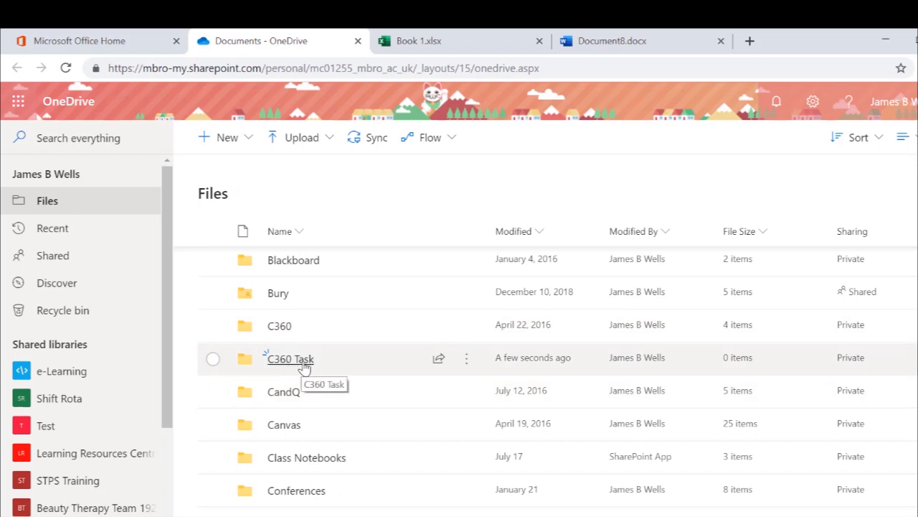
click(304, 364)
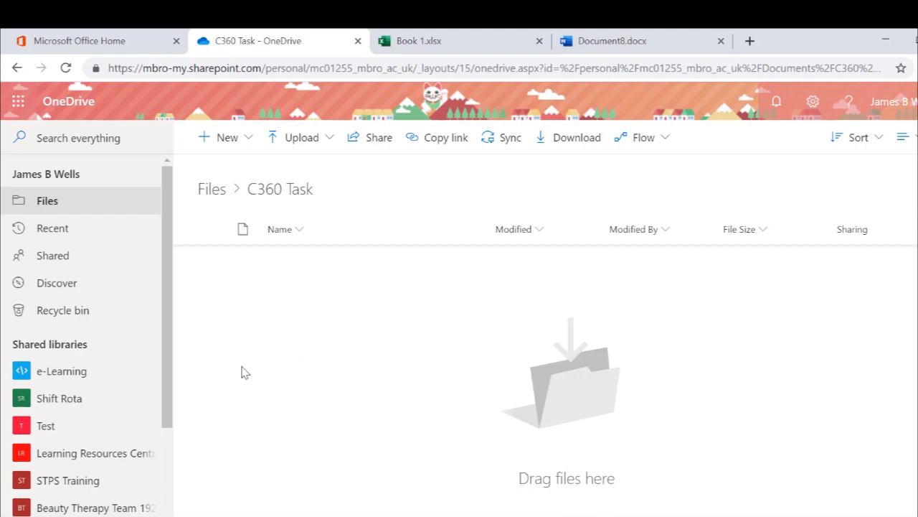
click(227, 143)
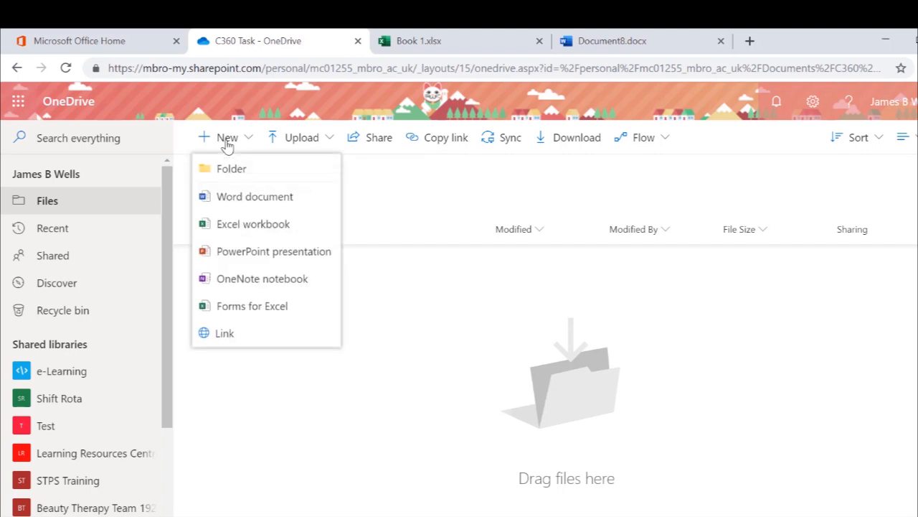
click(247, 197)
Rename the new Word document as "C360 Word Doc"
click(463, 101)
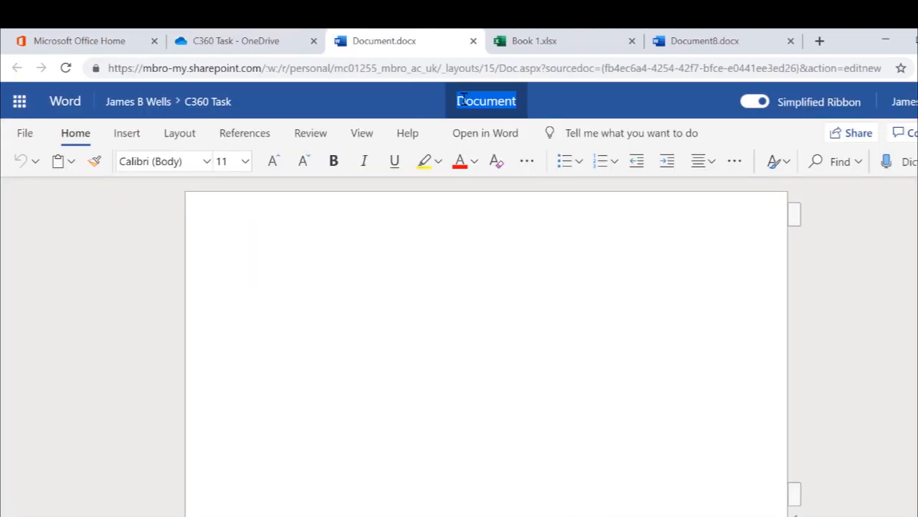
text(C360 W)
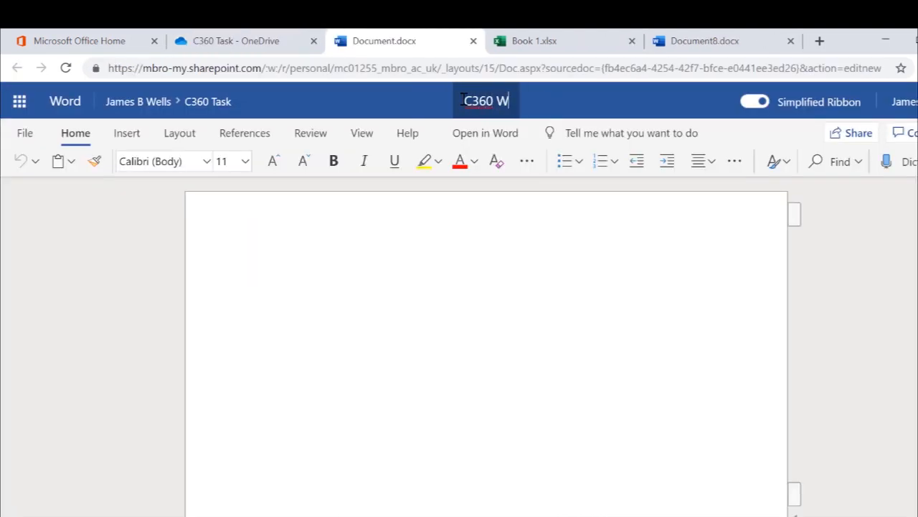
text(ord )
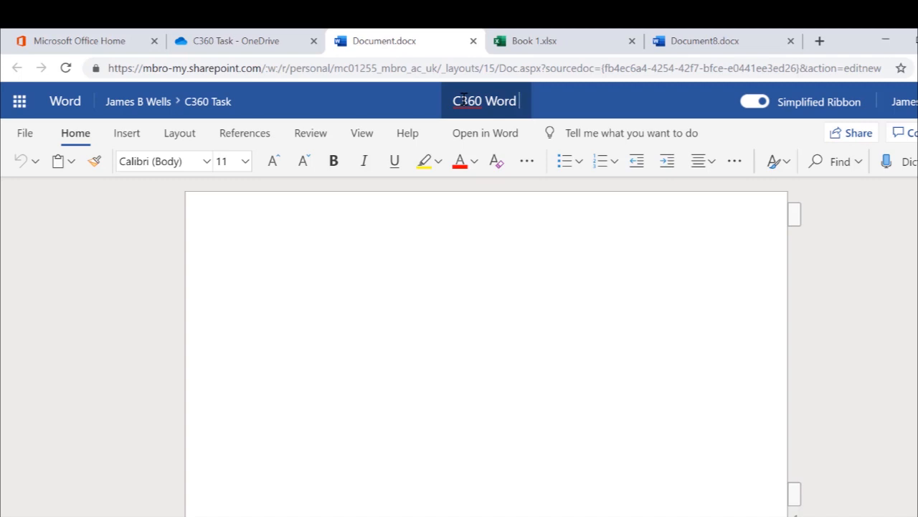
text(Doc)
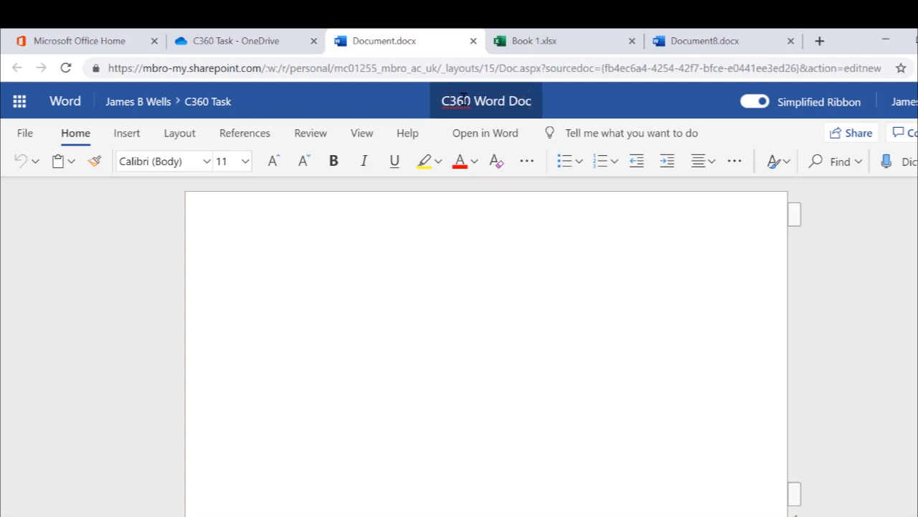
click(468, 239)
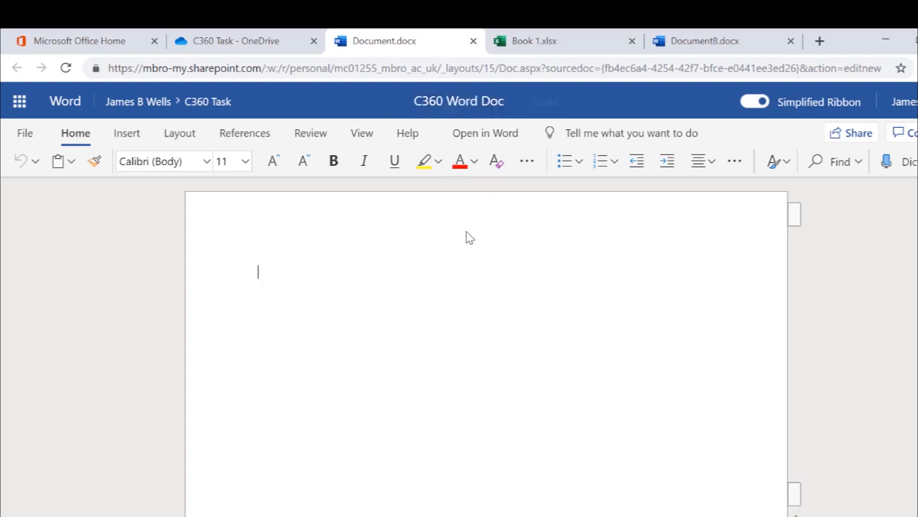
Enter three lines of sample text in the document: "Fdgdfg", "D" and "fgdfgdfgdfgd"
text(fdgdfg)
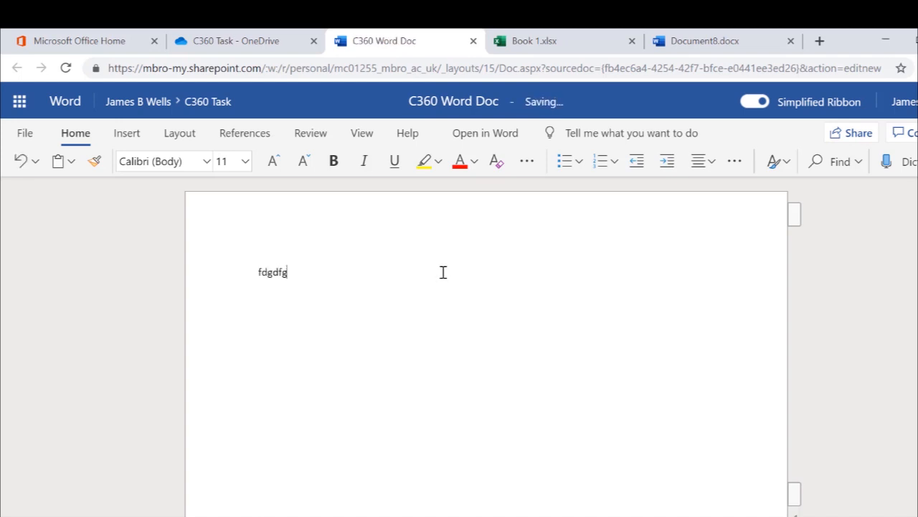
key(Return)
text(d)
key(Return)
text(fgdfgdfgdfgd)
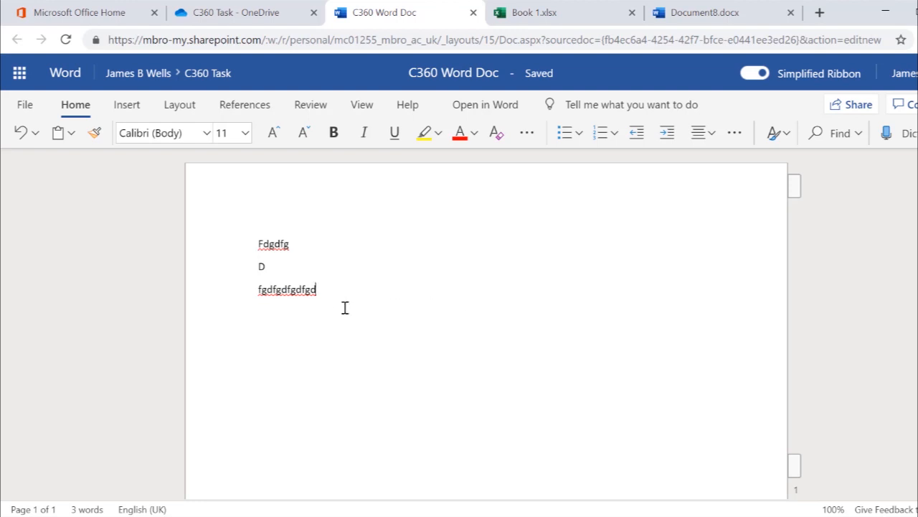
Start sharing the document and apply link settings for specific people with Allow editing turned off
click(859, 106)
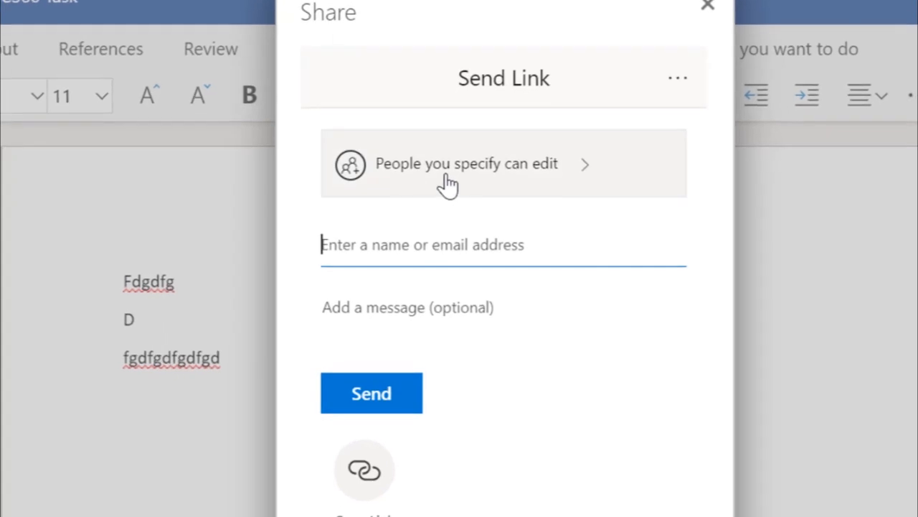
click(446, 182)
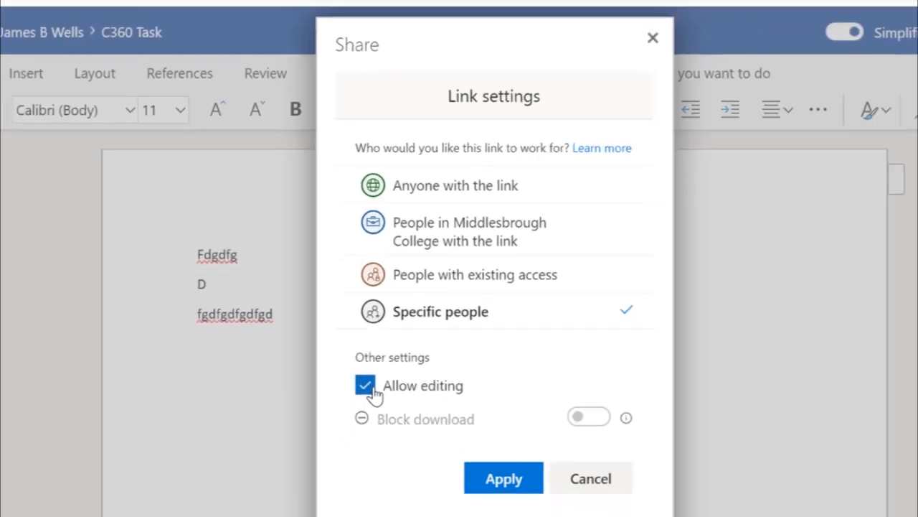
click(340, 450)
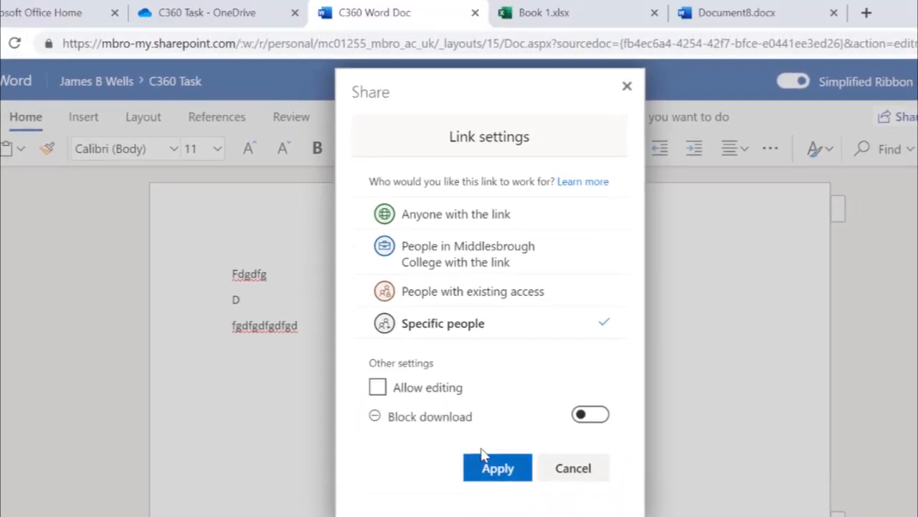
click(498, 481)
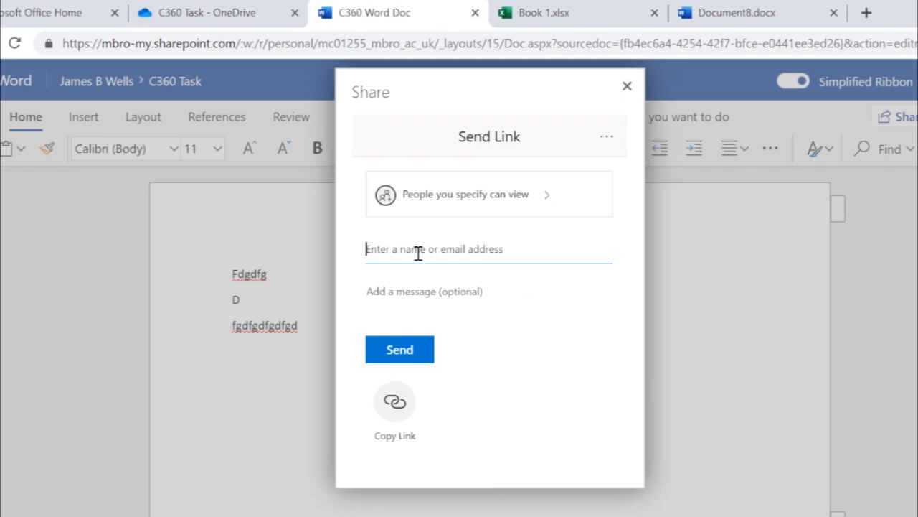
Add the colleague found by name as the link's recipient and enter the message "Here is my work"
text(e)
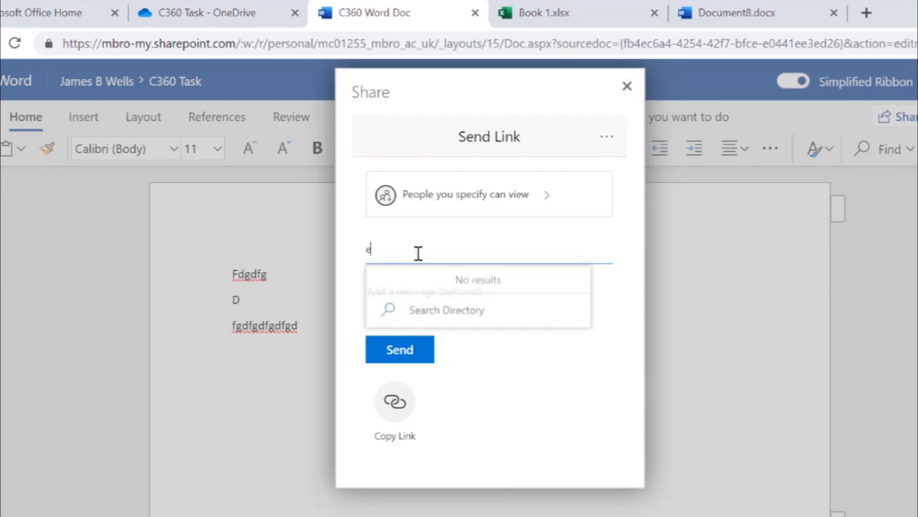
text(mma tw)
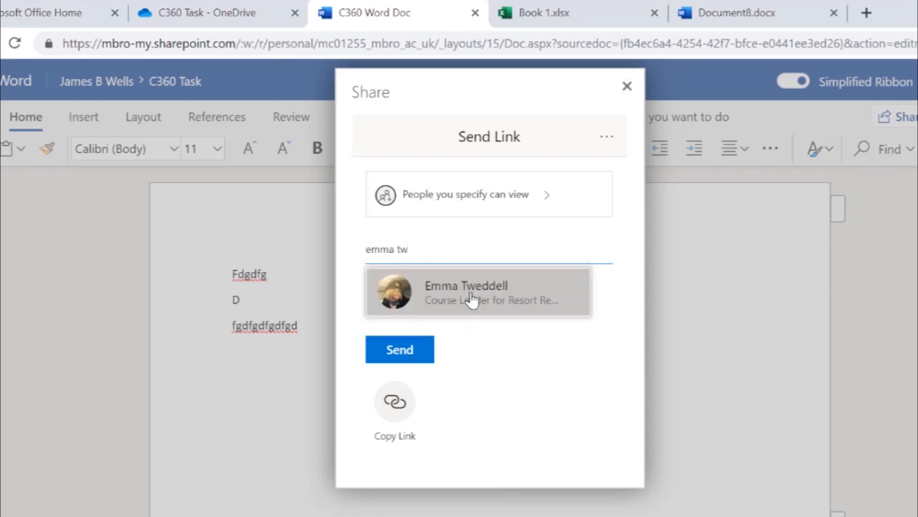
click(471, 297)
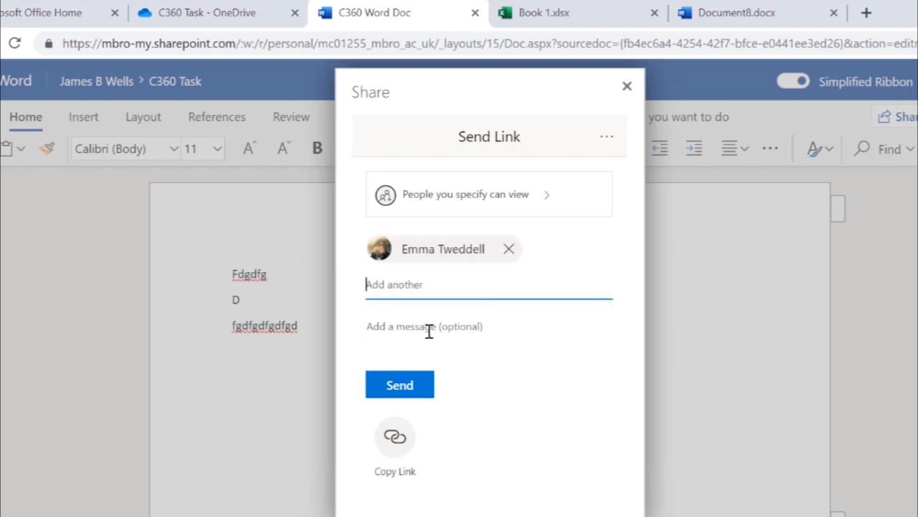
click(428, 329)
text(Here is m)
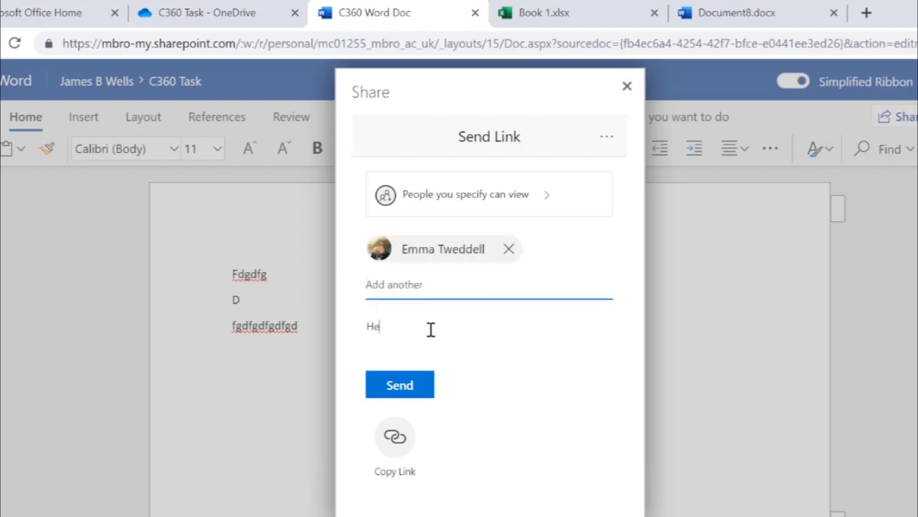
text(y work)
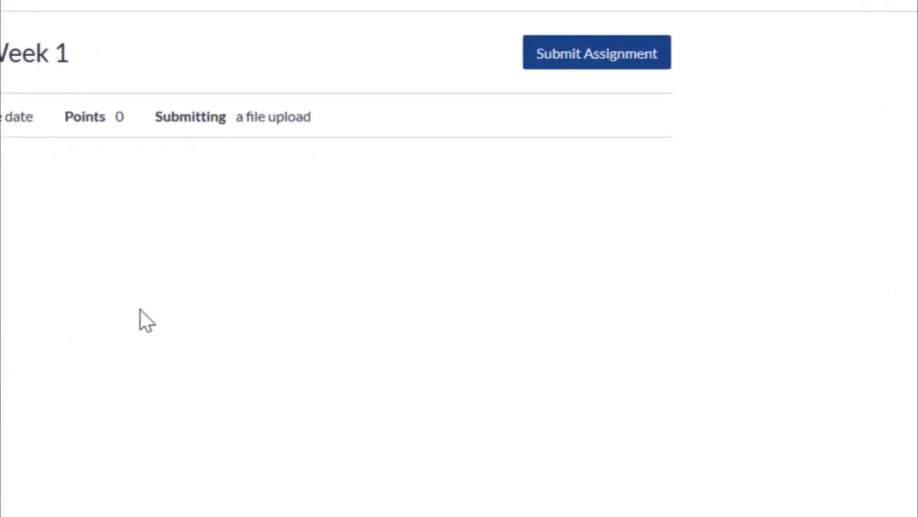
Start submitting the c360 Week 1 assignment with Office 365 as the file source and log in with the prefilled Microsoft account
click(611, 63)
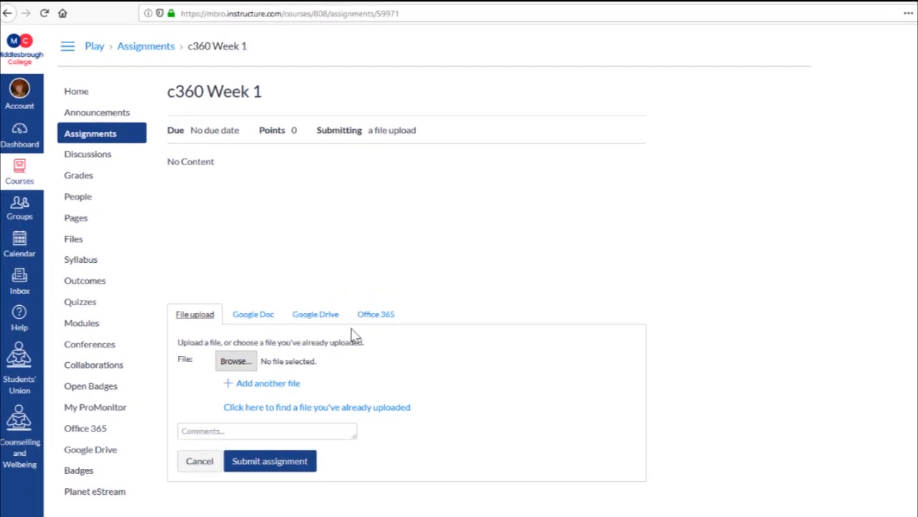
click(378, 322)
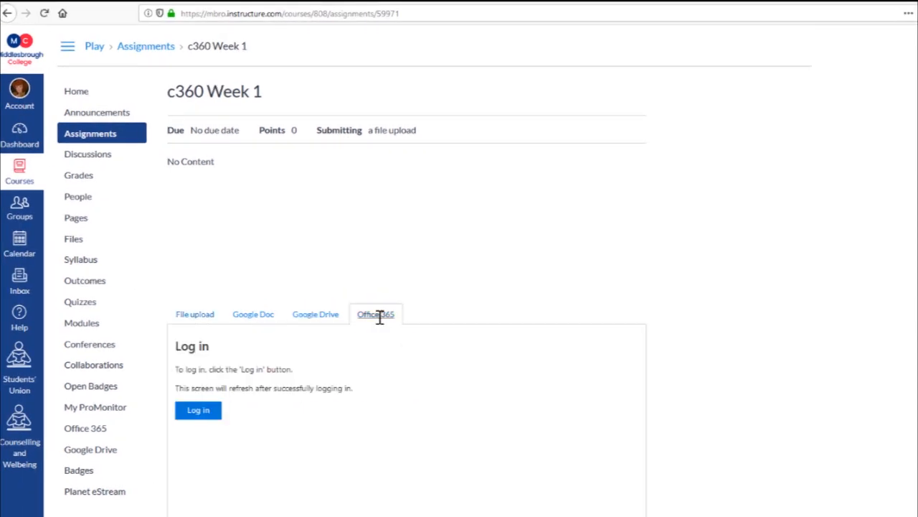
click(200, 417)
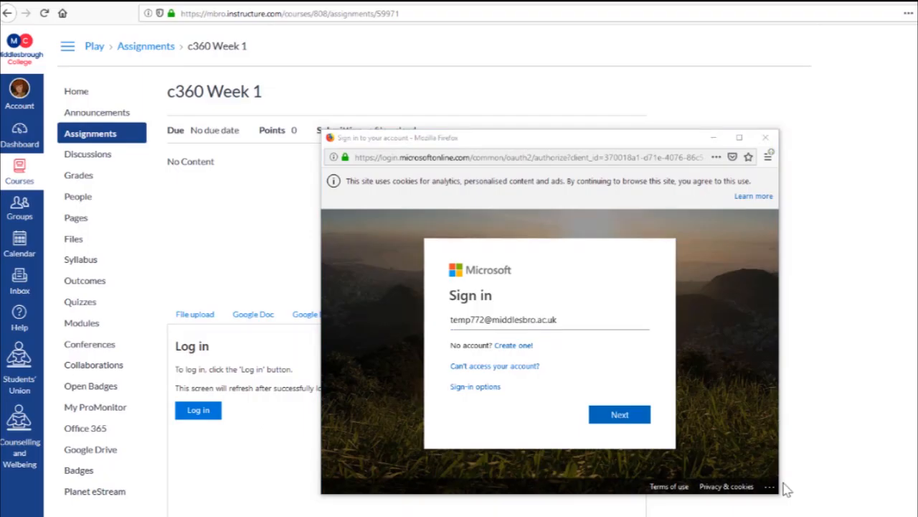
click(630, 423)
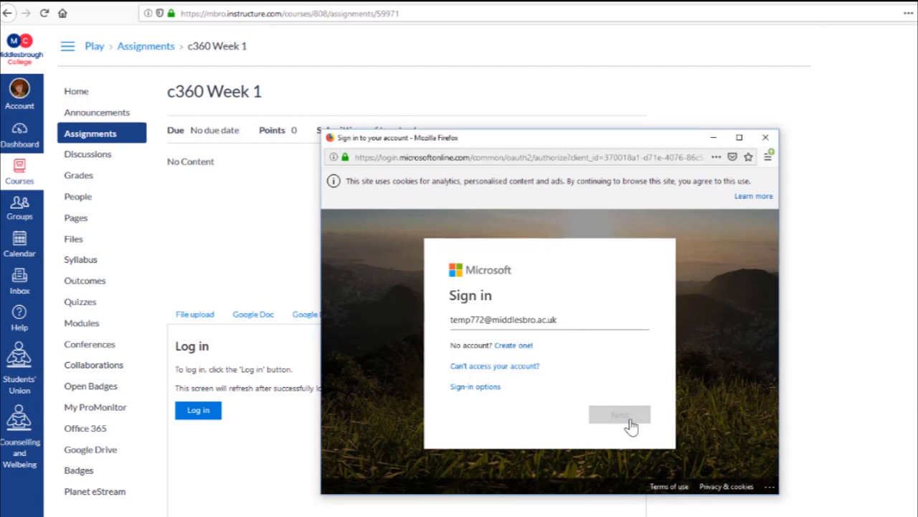
Attach DG Management.docx from the OneDrive files to the assignment submission
scroll(352, 503, down, 15)
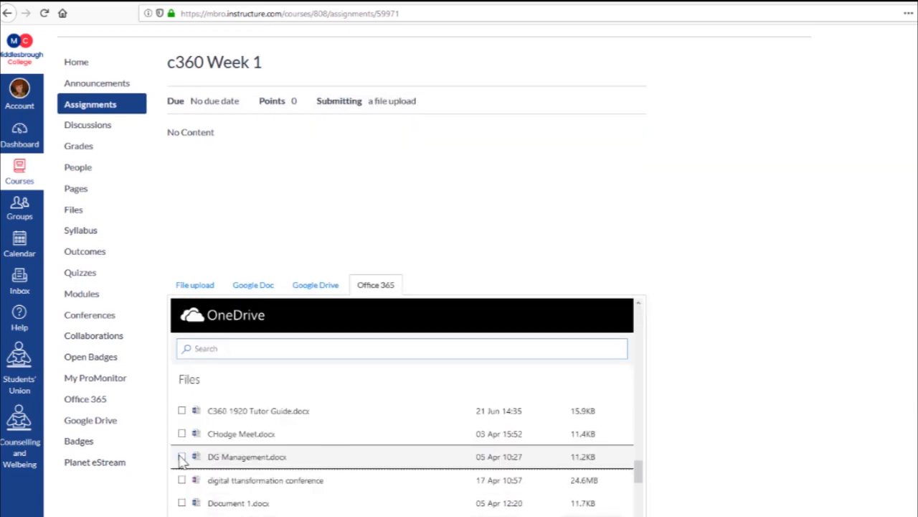
click(182, 457)
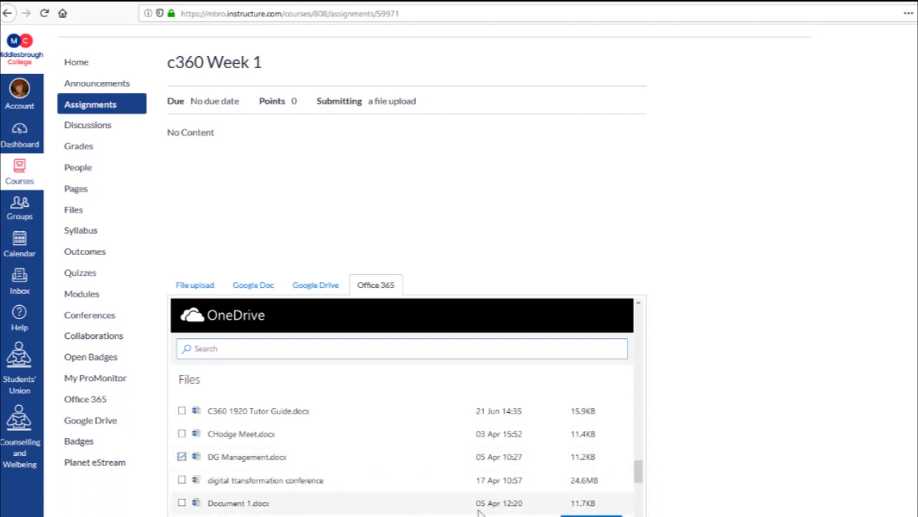
click(592, 515)
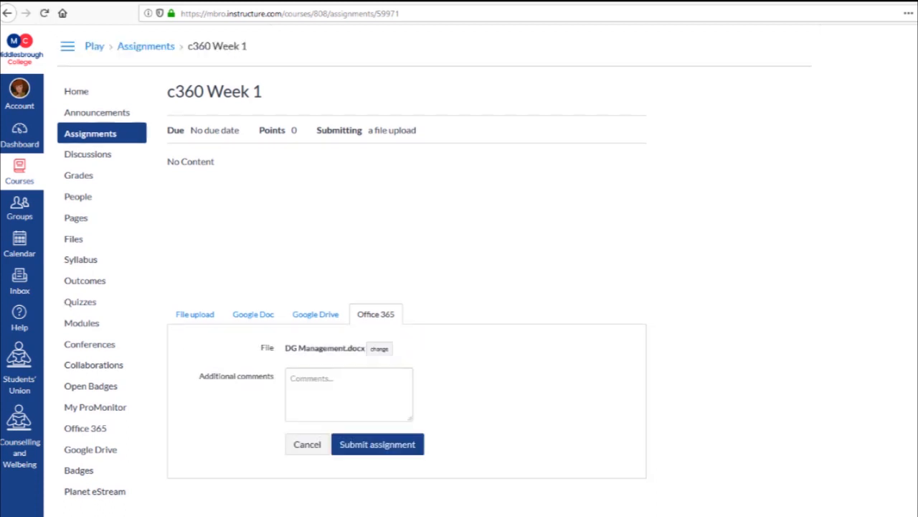
Add the comment "Here is my assignment" and submit the assignment
click(364, 407)
text(Here is my assignment)
click(371, 445)
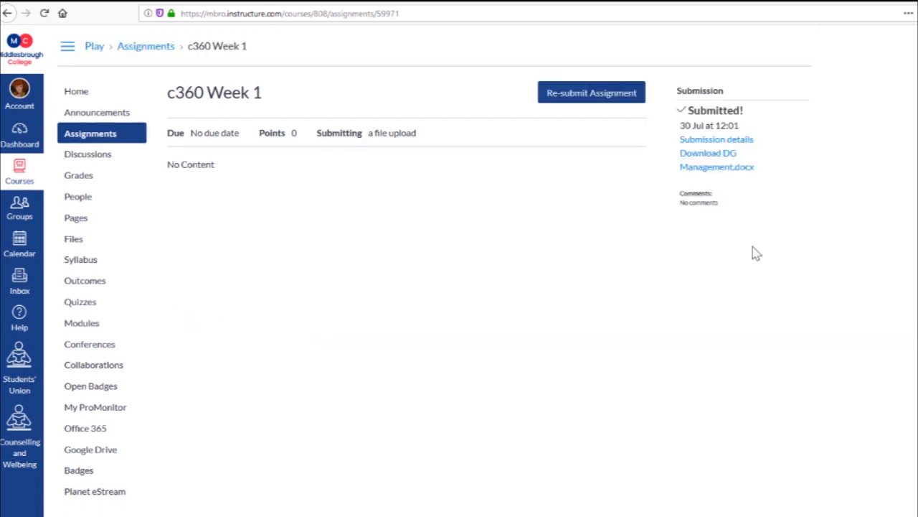